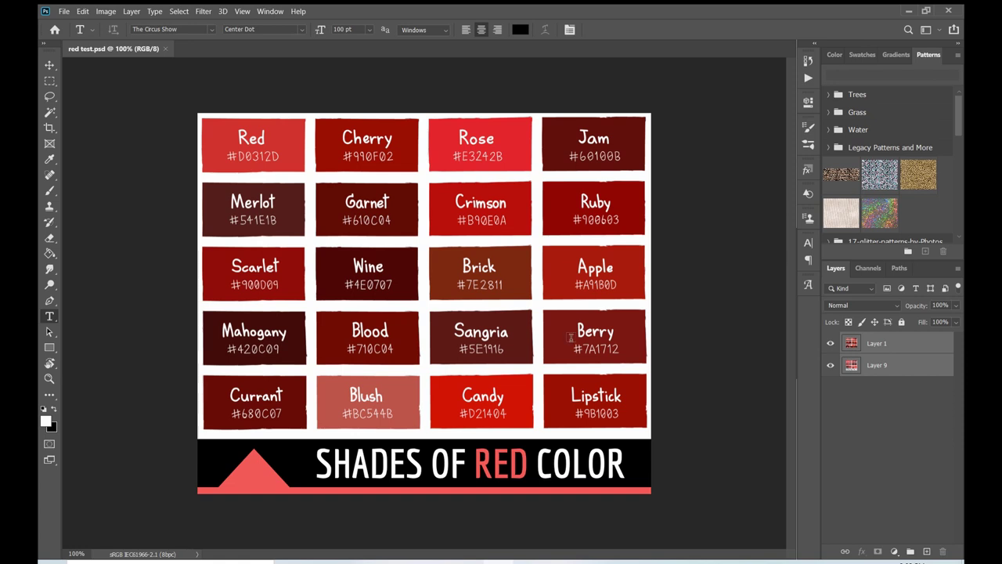
pyautogui.press('i')
pyautogui.click(46, 422)
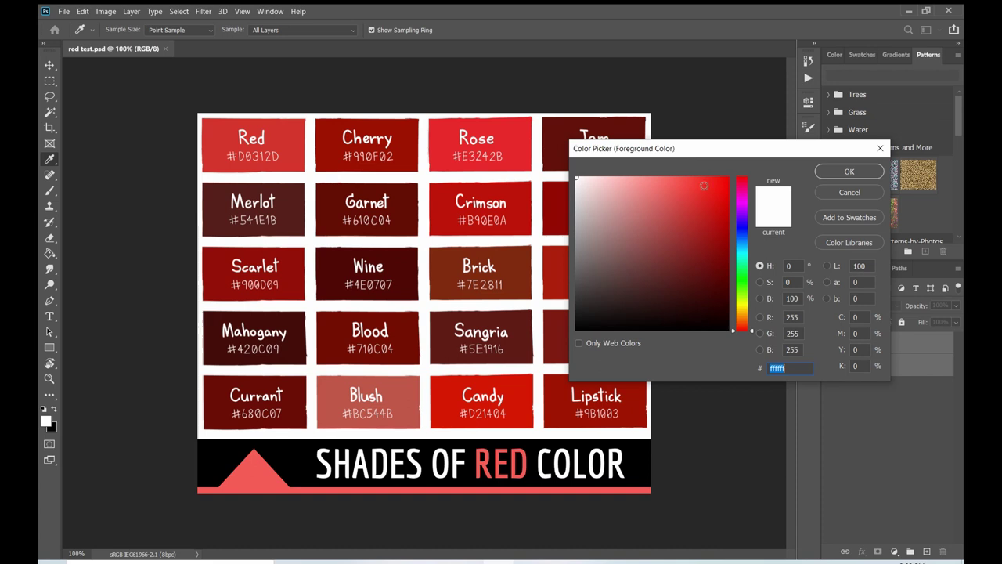
pyautogui.click(718, 191)
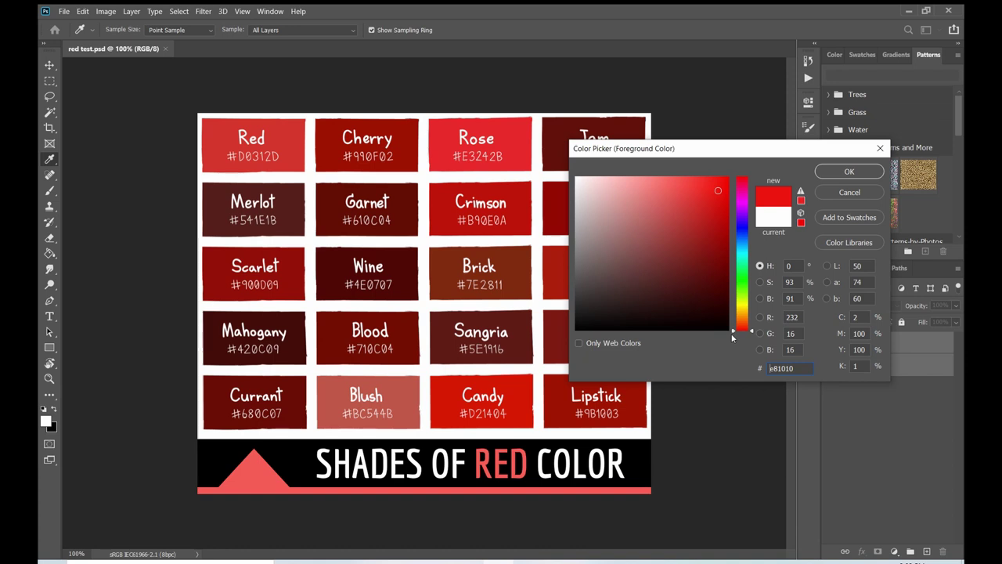
pyautogui.click(857, 191)
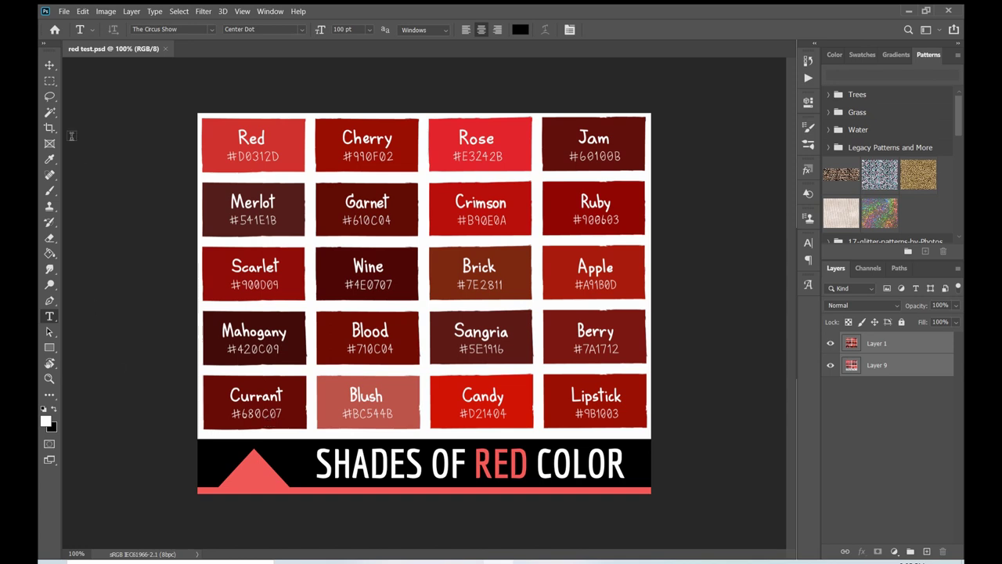
# Step: Sample the Red #D0312D swatch with the Eyedropper and check its gamut status and CMYK values in the foreground Color Picker
pyautogui.click(49, 159)
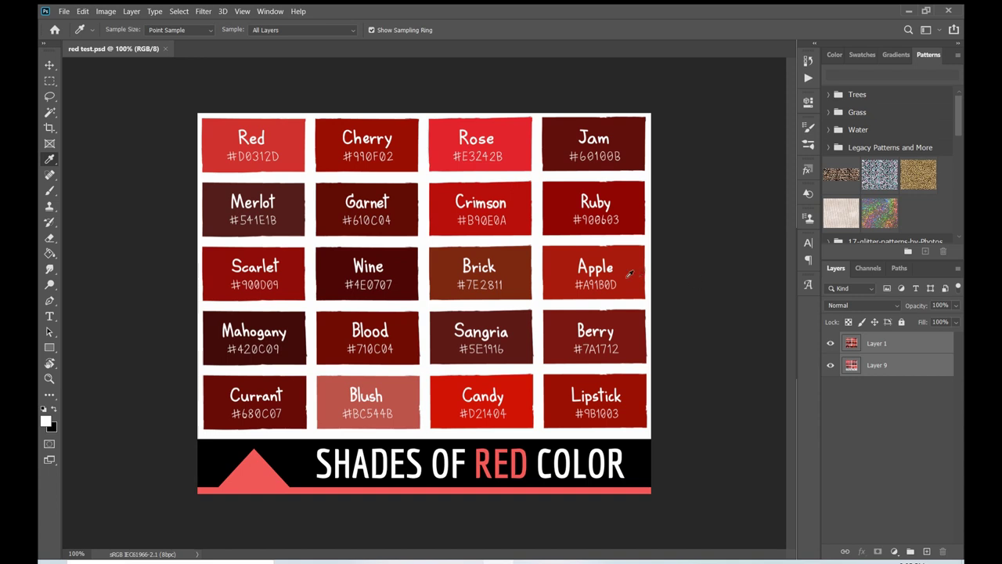
pyautogui.click(298, 142)
pyautogui.click(47, 422)
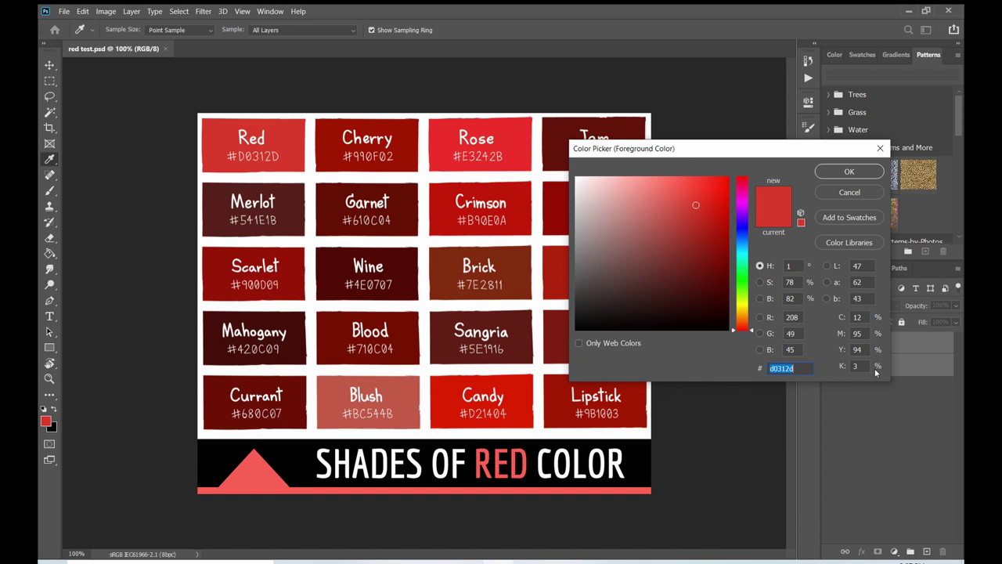
pyautogui.click(847, 170)
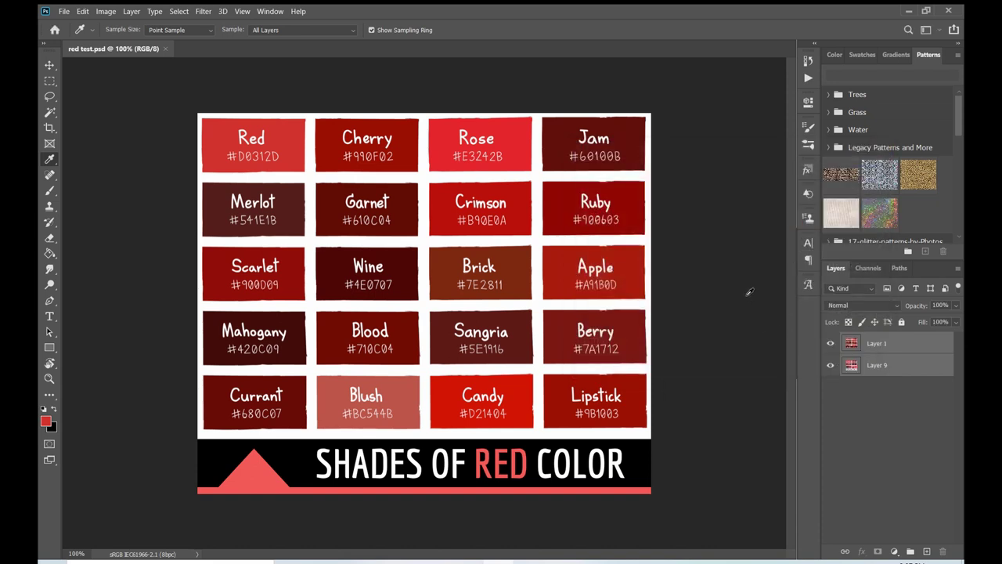
# Step: Sample the Candy #D21404 swatch as foreground colour and replace it with the suggested in-gamut colour d12027
pyautogui.click(520, 387)
pyautogui.click(45, 421)
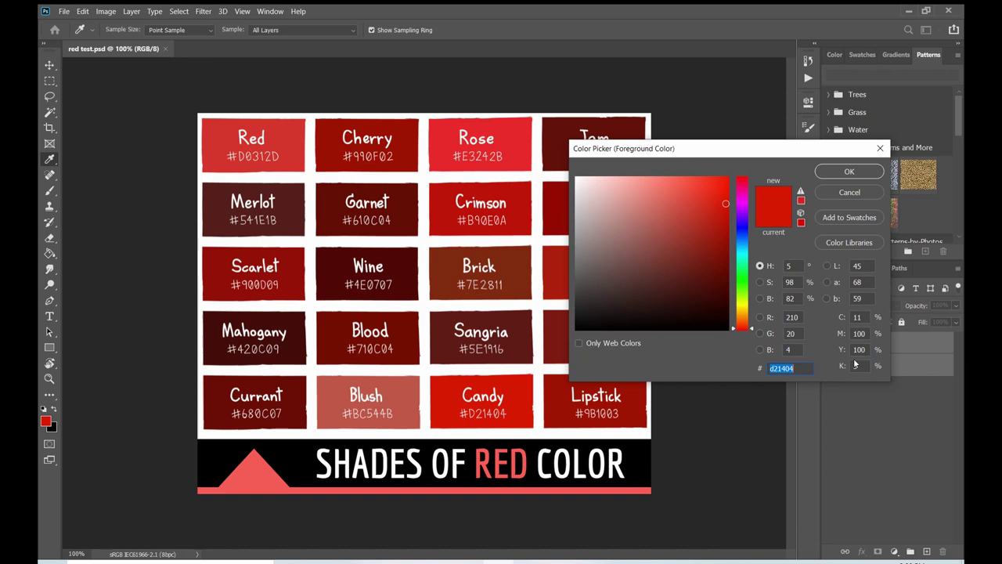
pyautogui.click(801, 201)
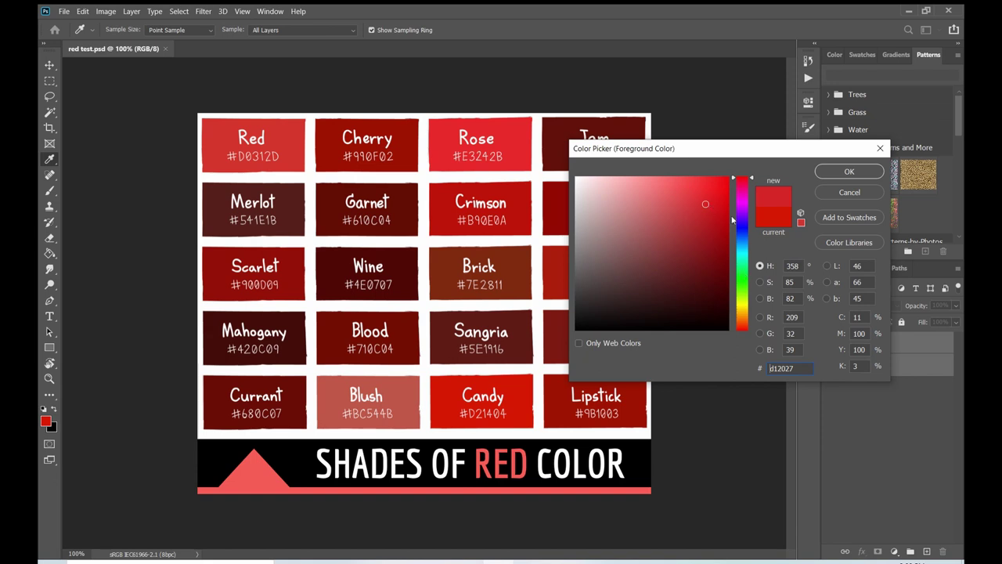
pyautogui.click(861, 172)
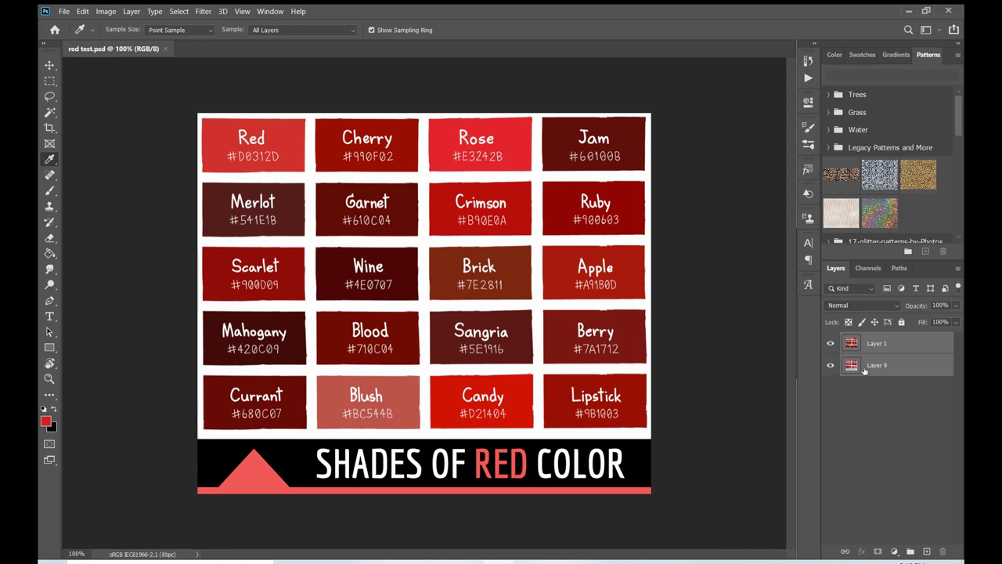
# Step: Hide Layer 1 to show the sublimation chart, and open the foreground Color Picker with its #ED1C24 swatch sampled
pyautogui.click(832, 344)
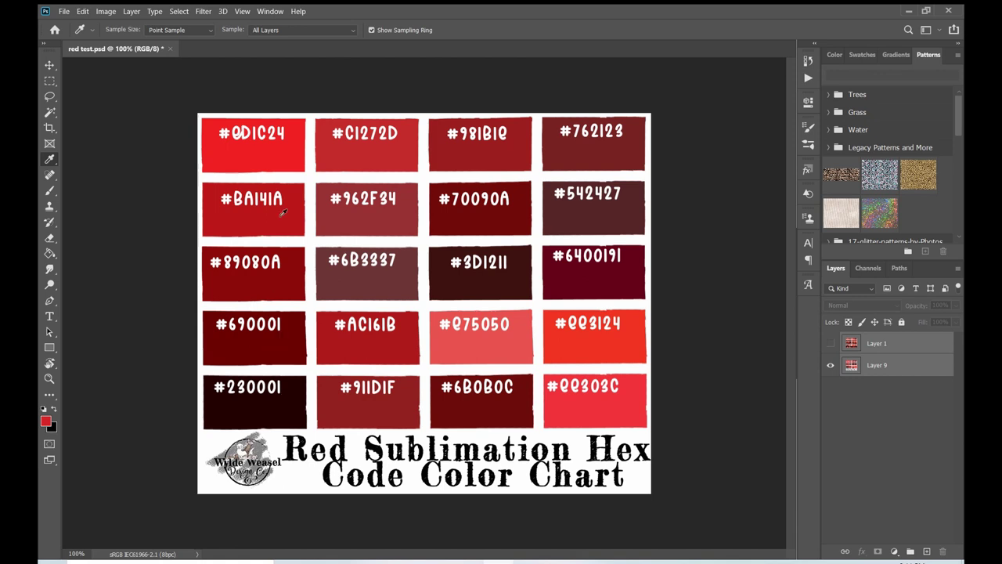
pyautogui.click(293, 153)
pyautogui.click(47, 424)
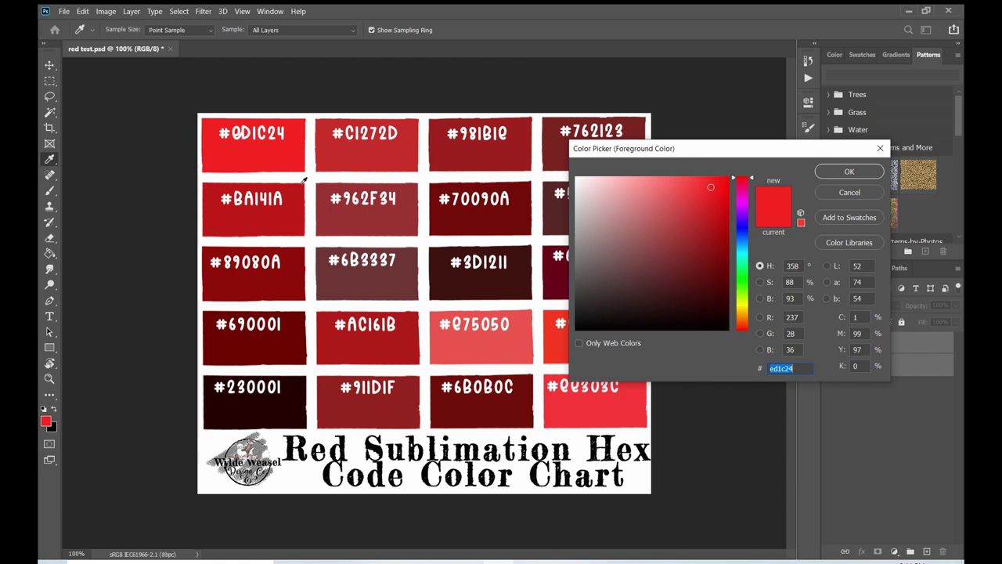
# Step: Check the gamut status of the first column's #BA141A, #89080A, #690001 and #230001 swatches by sampling each
pyautogui.click(258, 209)
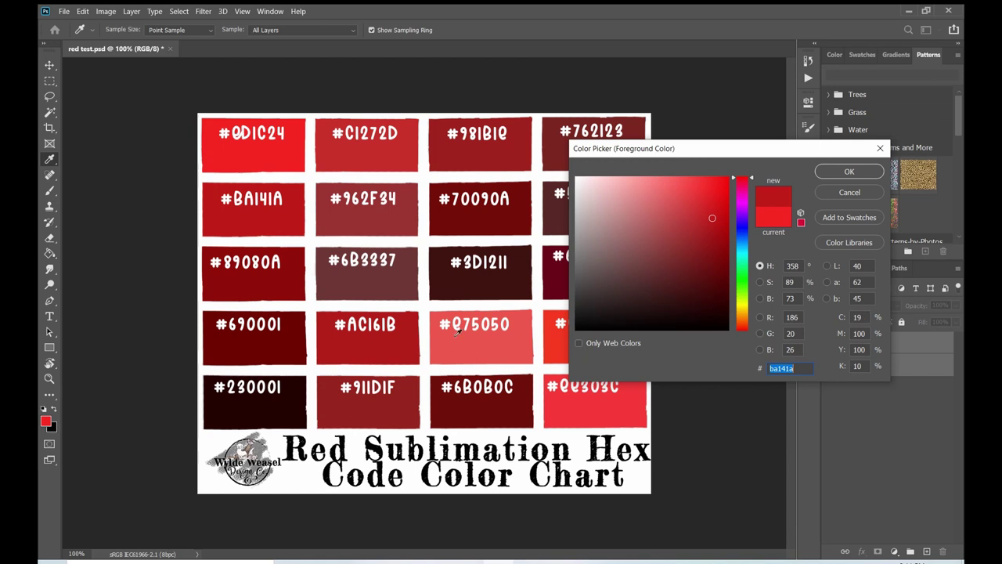
pyautogui.click(283, 276)
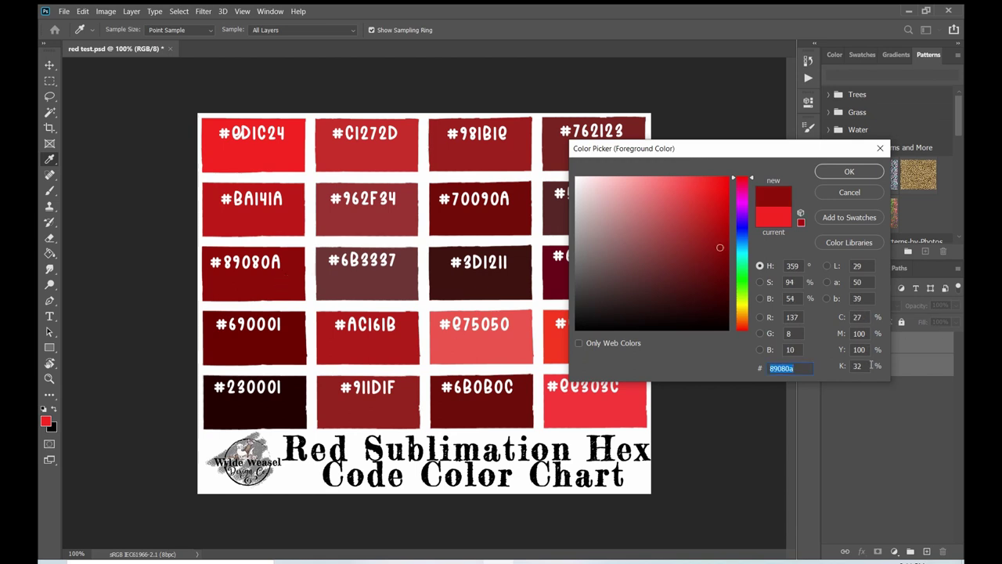
pyautogui.click(284, 337)
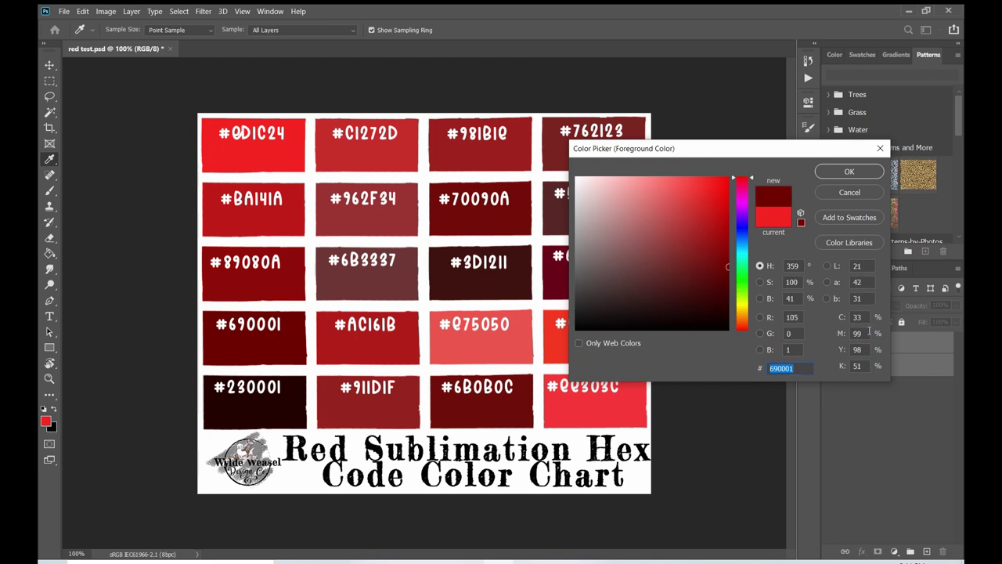
pyautogui.click(288, 398)
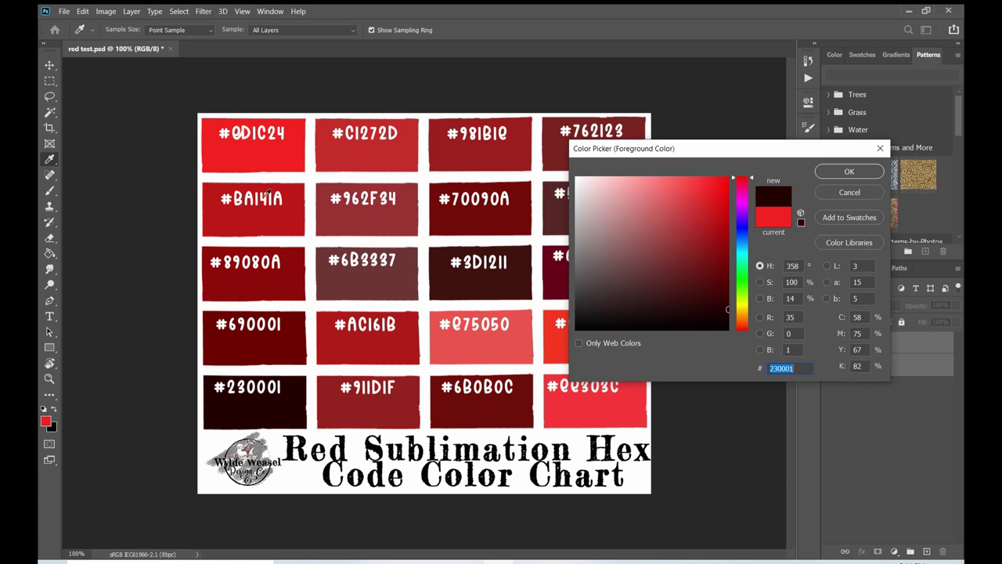
# Step: Check the gamut status of the second column's swatches by sampling each, from #C1272D down to #911D1F
pyautogui.click(400, 144)
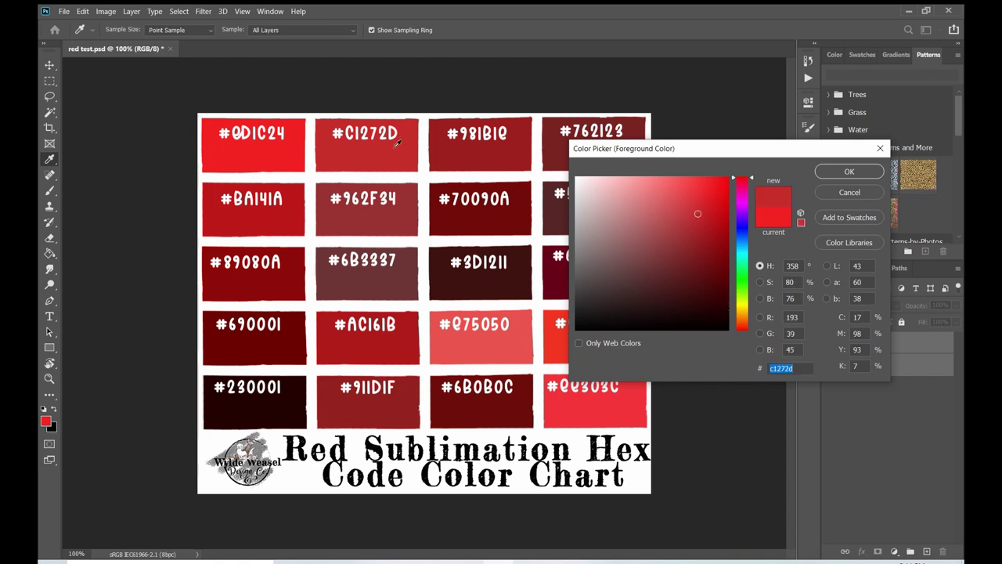
pyautogui.click(405, 213)
pyautogui.click(407, 276)
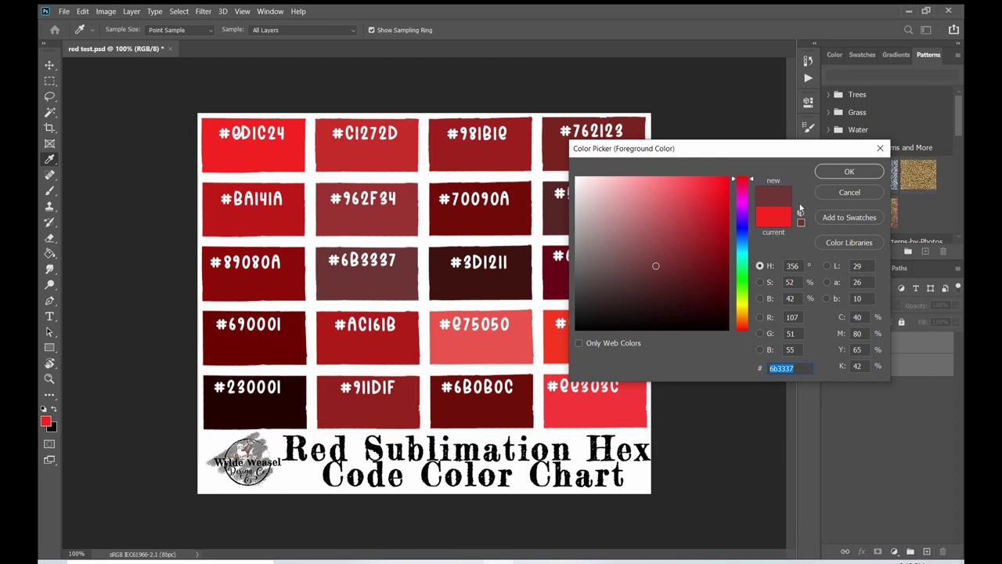
pyautogui.click(390, 337)
pyautogui.click(392, 398)
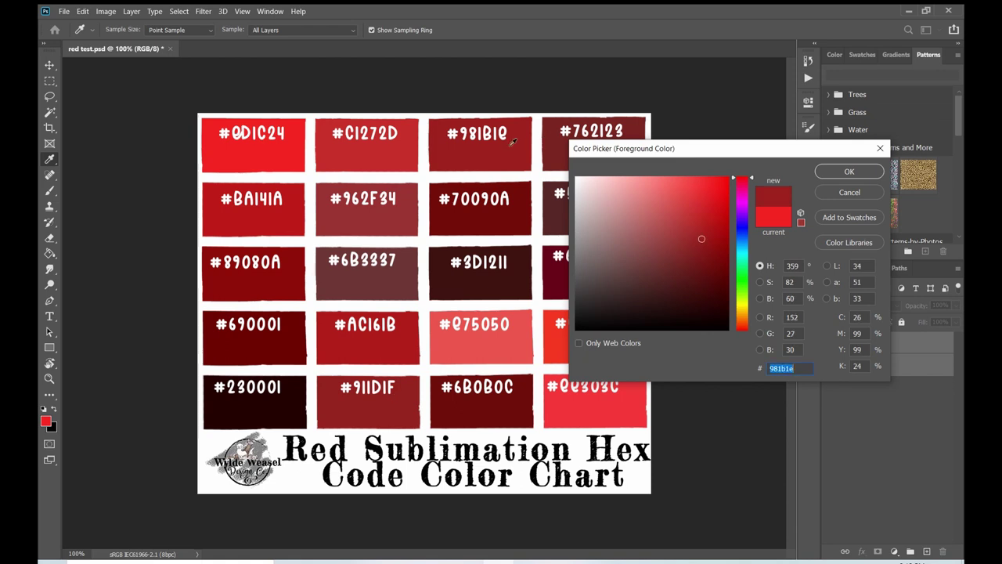
# Step: Check the gamut status of the third column's #70090A, #3D1211, #E75050 and #6B0B0C swatches by sampling each
pyautogui.click(502, 213)
pyautogui.click(509, 280)
pyautogui.click(504, 343)
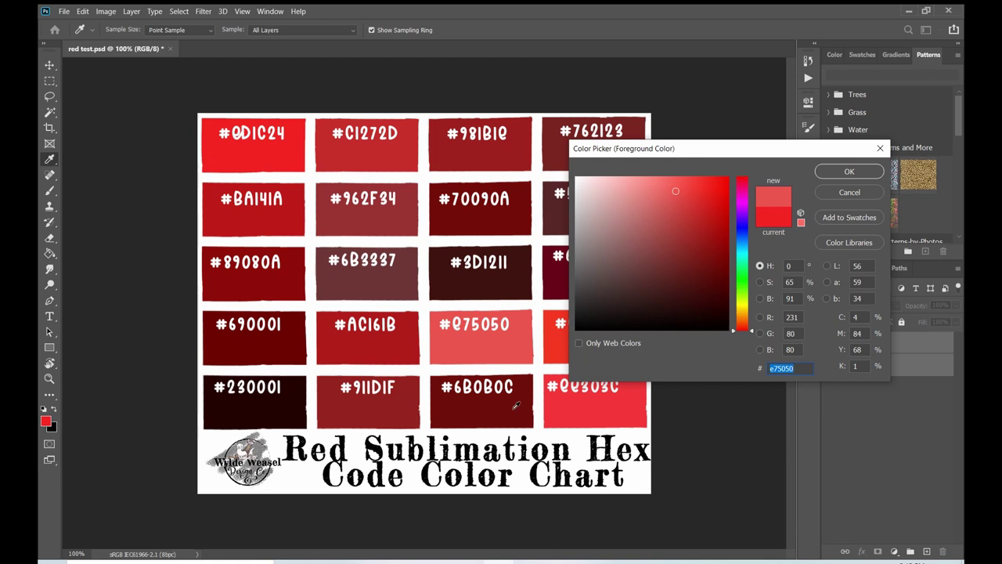
pyautogui.click(517, 405)
# Step: Check the gamut status of the fourth column's five swatches by sampling each, and recheck #ED1C24 and #3D1211
pyautogui.click(559, 148)
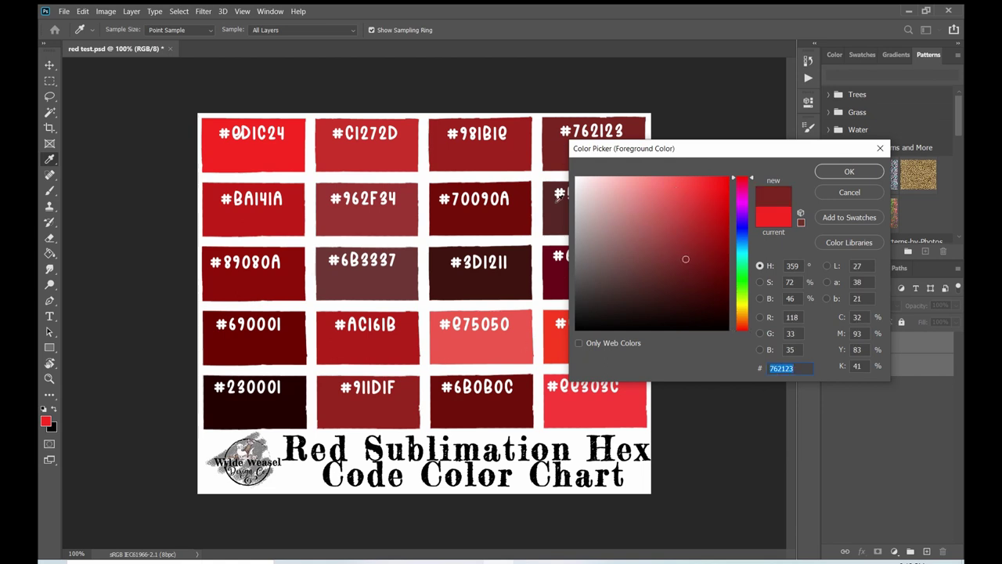
pyautogui.click(561, 215)
pyautogui.click(561, 270)
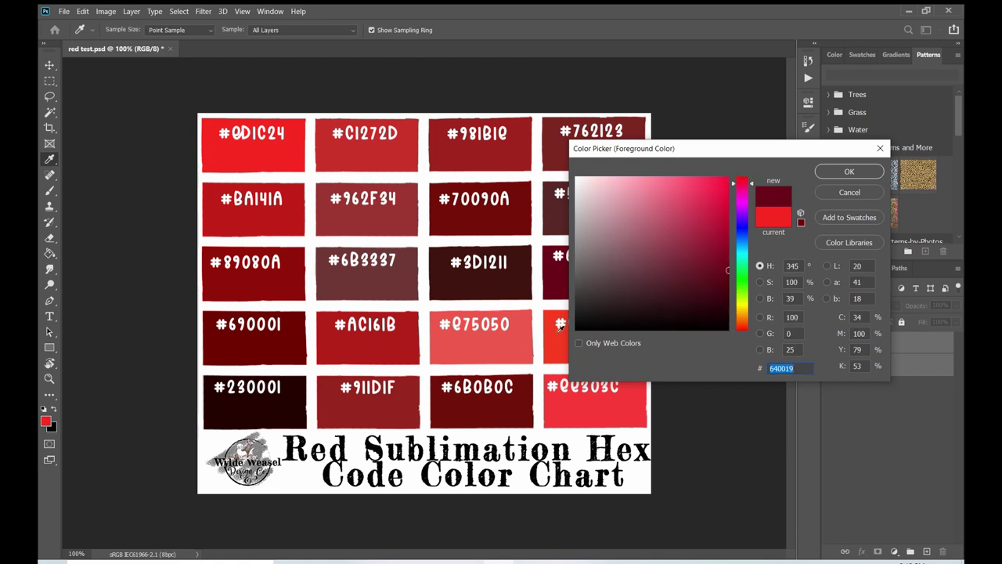
pyautogui.click(560, 334)
pyautogui.click(564, 412)
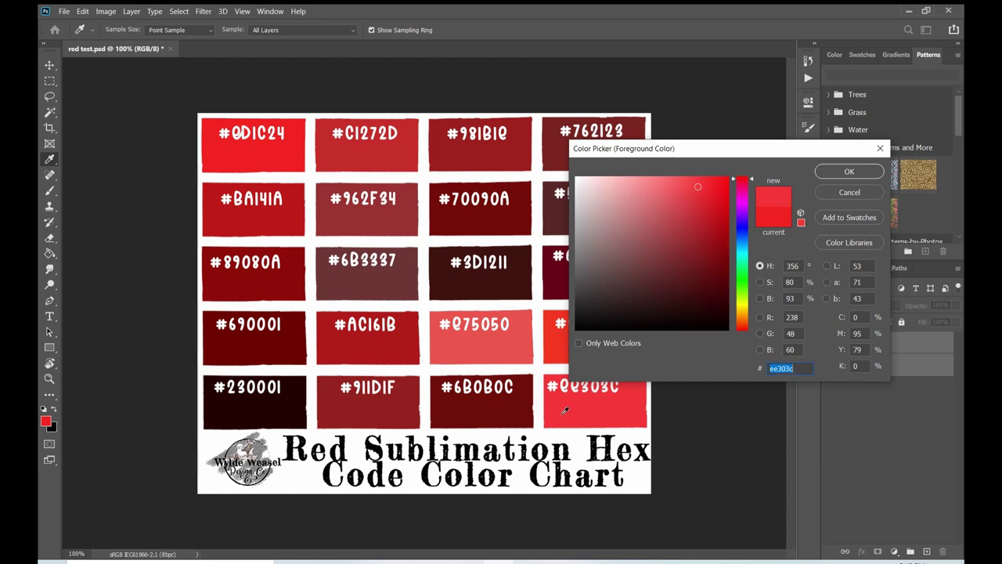
pyautogui.click(298, 160)
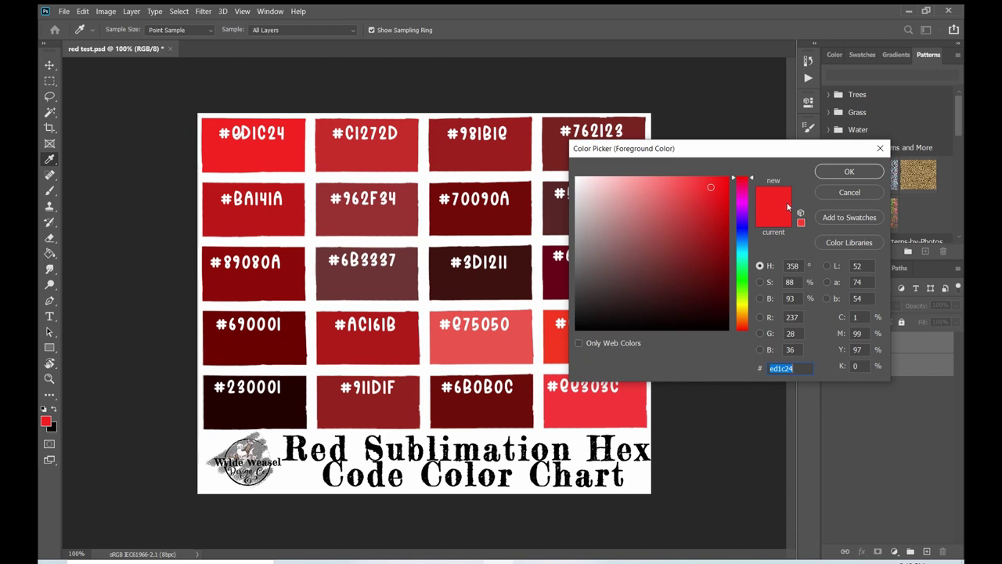
pyautogui.click(509, 278)
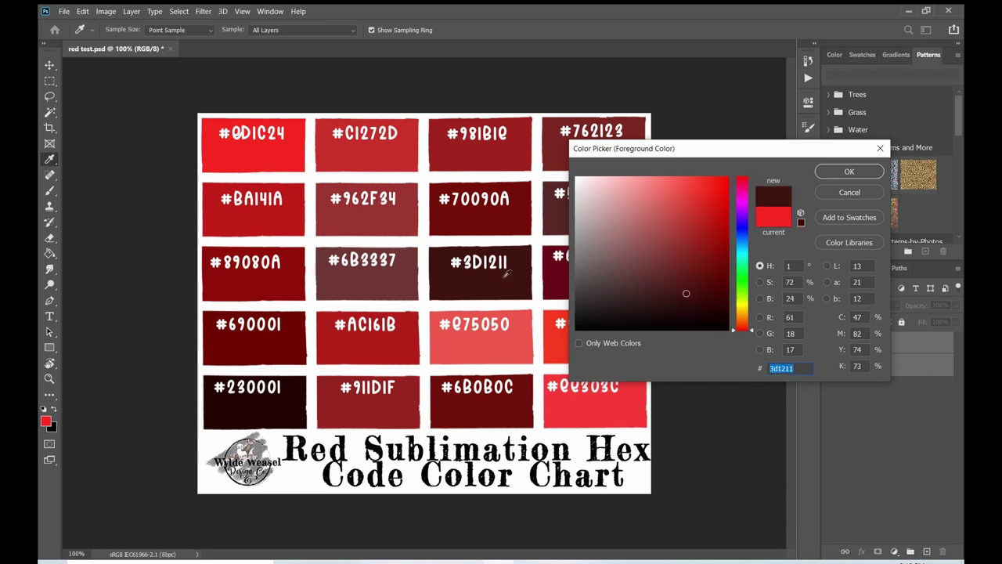
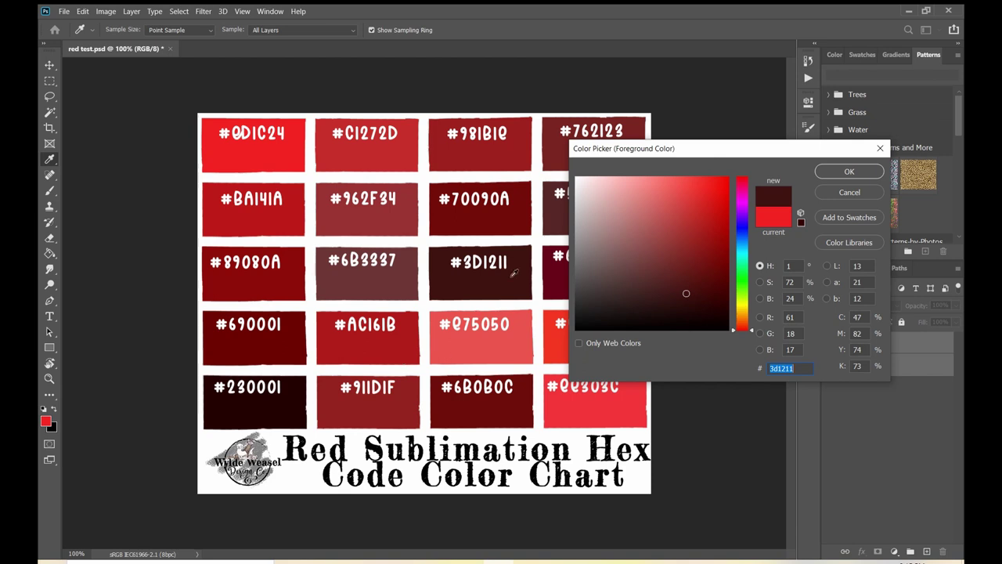
# Step: Try several light and dark reds in the picker's colour field and set the foreground colour to dark red 4f1514
pyautogui.click(676, 213)
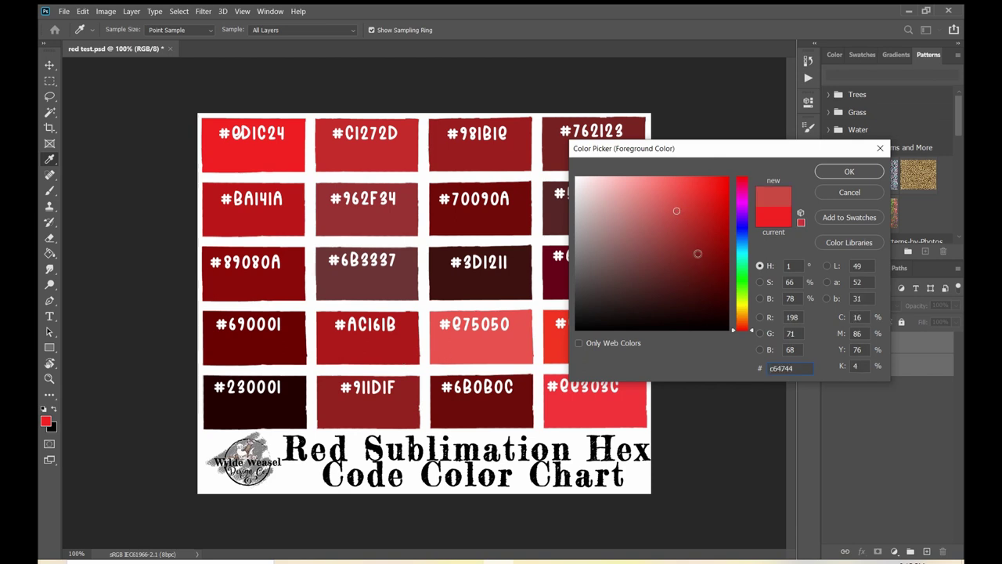
pyautogui.click(650, 296)
pyautogui.click(635, 242)
pyautogui.click(639, 205)
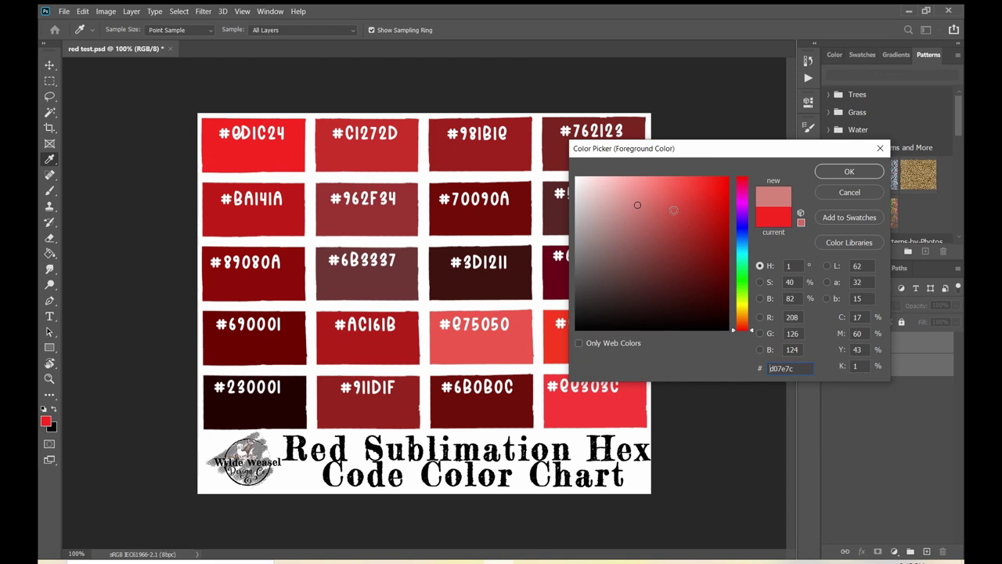
pyautogui.click(690, 282)
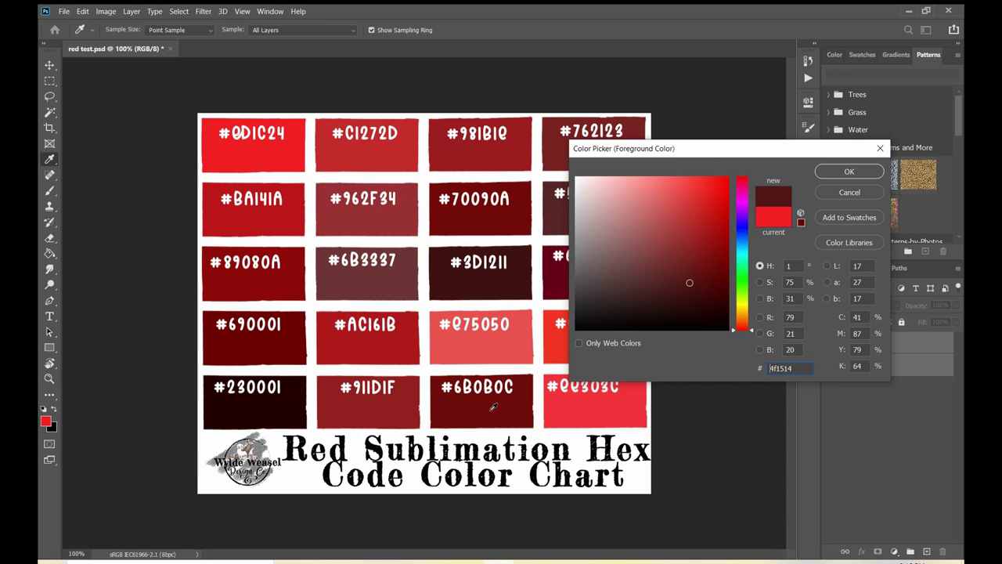
pyautogui.click(849, 172)
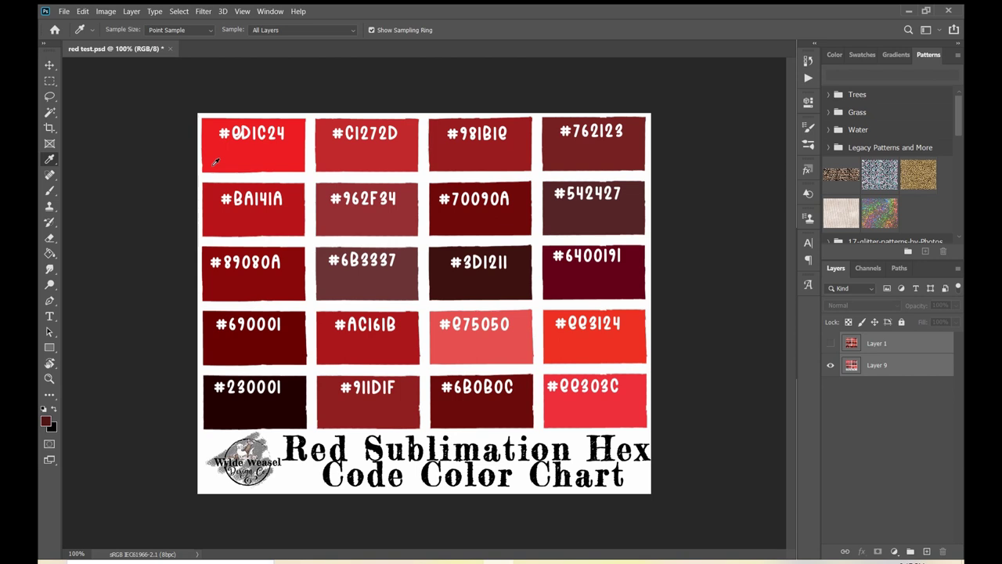
# Step: Set the foreground colour to the chart's first red by its hex code, ed1c24
pyautogui.click(45, 423)
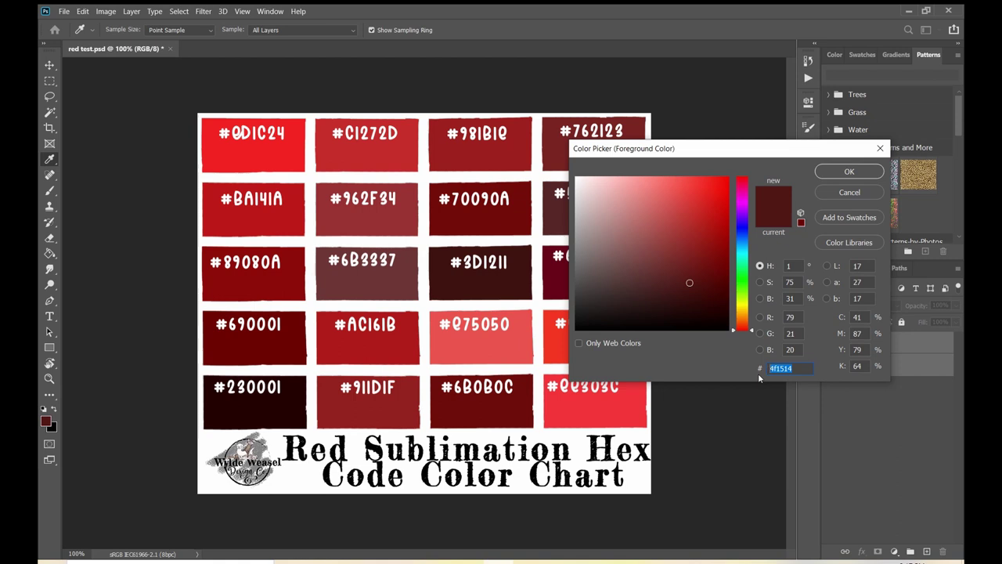
pyautogui.write('ed')
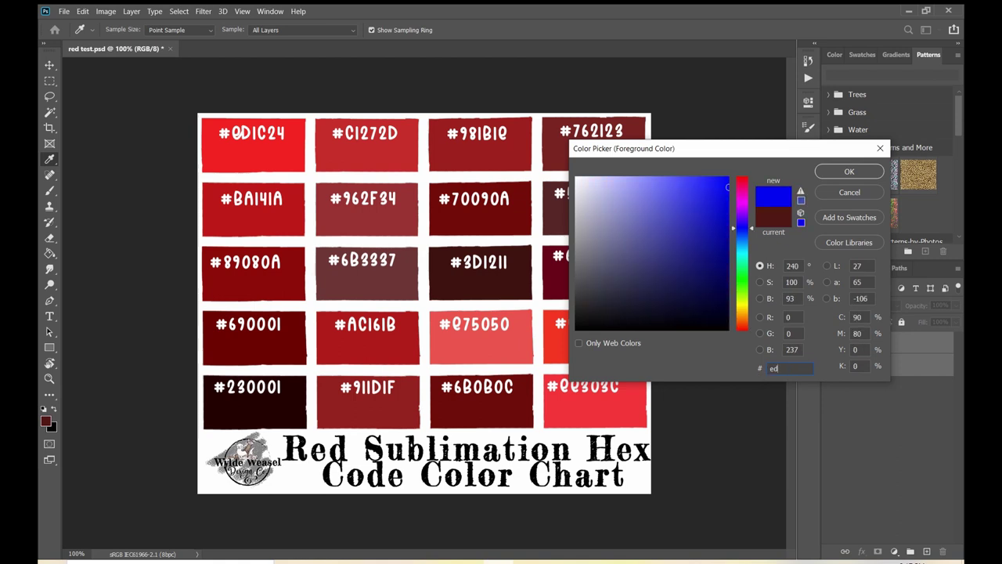
pyautogui.write('1c')
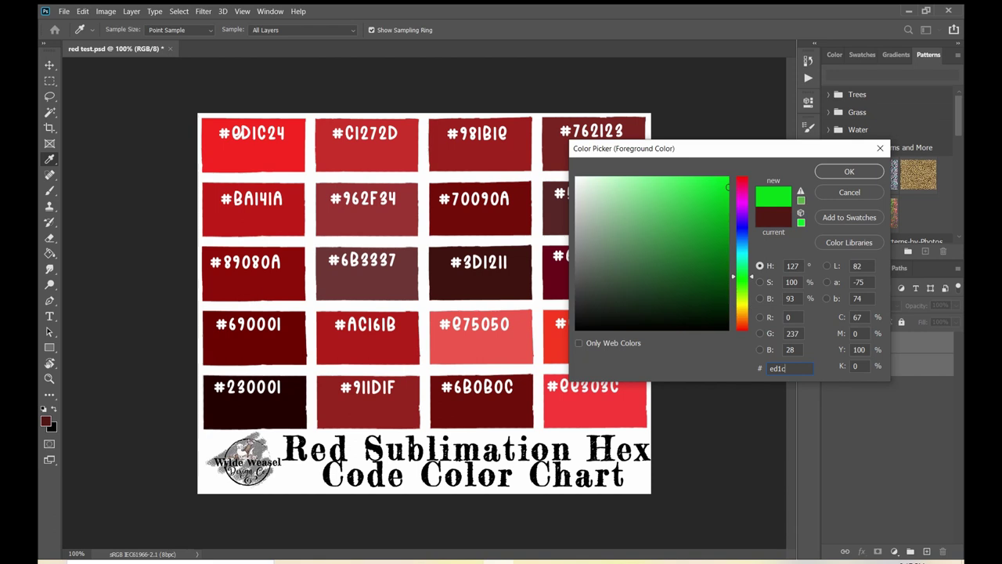
pyautogui.write('24')
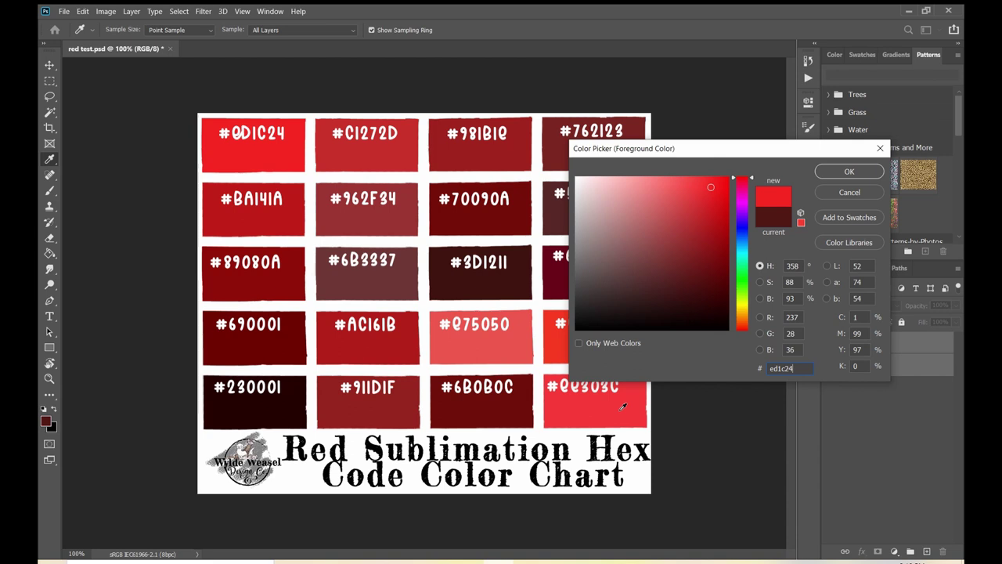
pyautogui.click(869, 176)
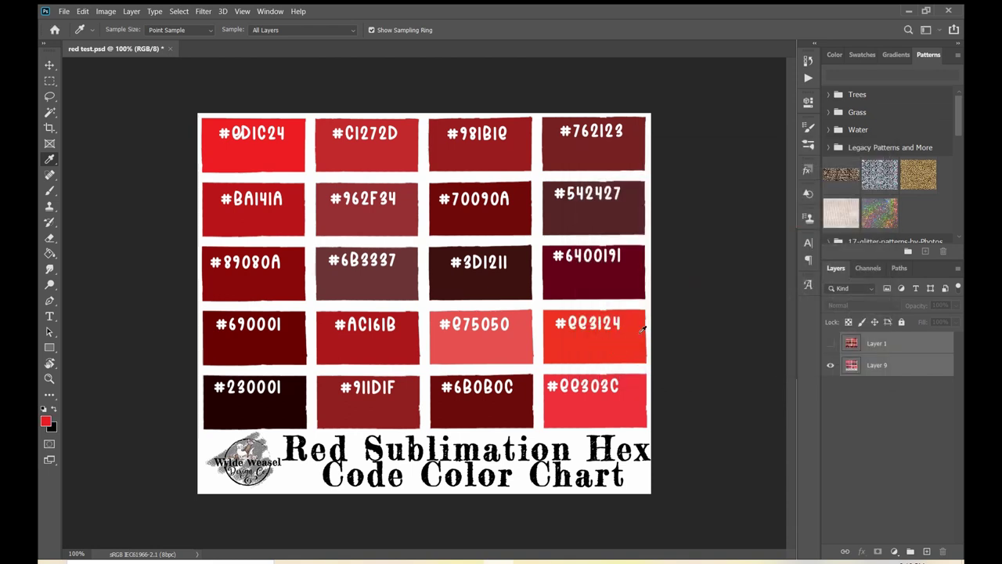